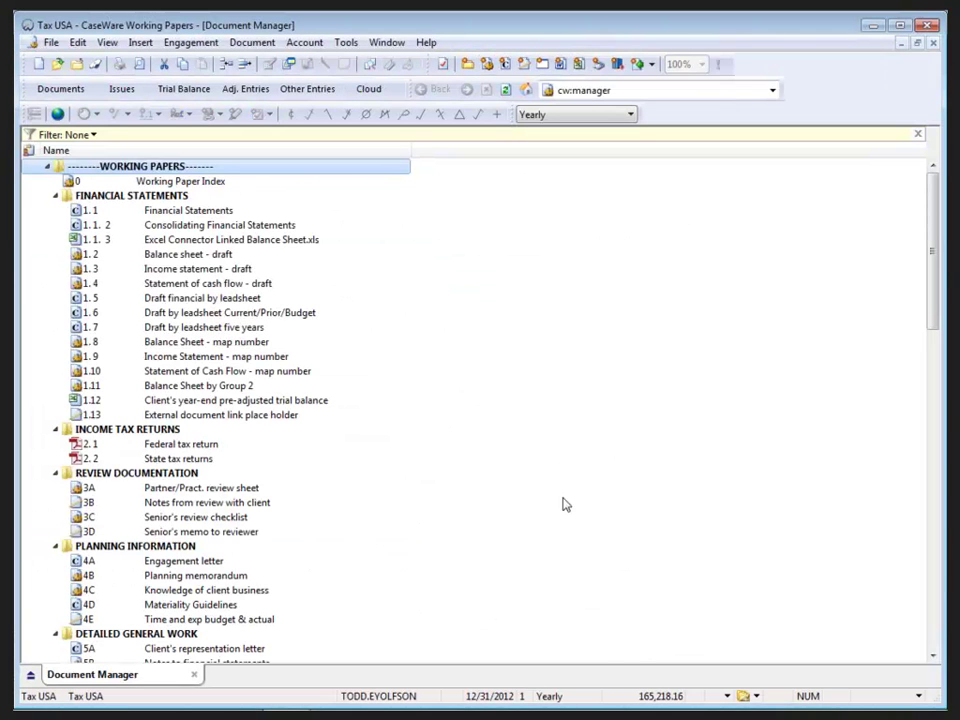
In Engagement Properties, change Tax Jurisdiction from Other to USA, briefly trying Canada first
{"action": "left_click", "coordinate": [193, 43]}
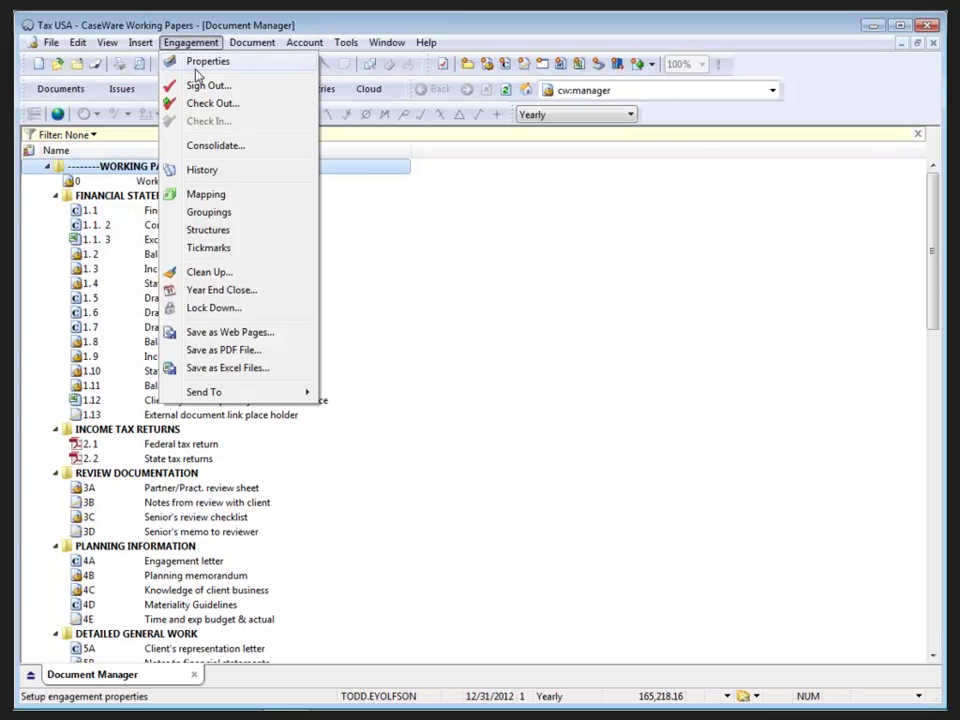
{"action": "left_click", "coordinate": [203, 62]}
{"action": "left_click", "coordinate": [405, 455]}
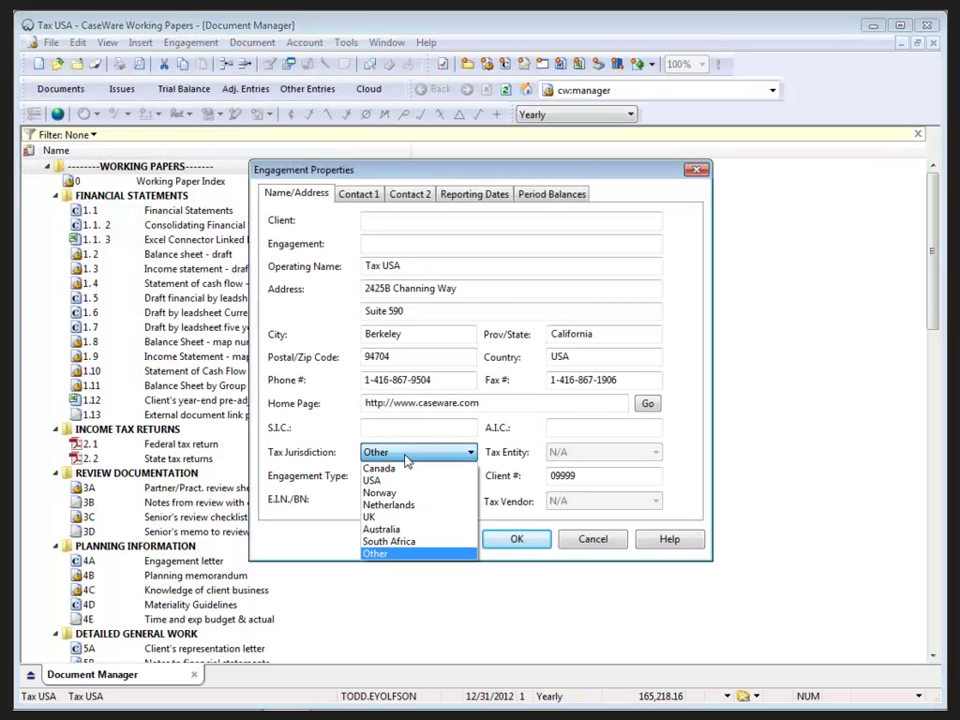
{"action": "left_click", "coordinate": [400, 465]}
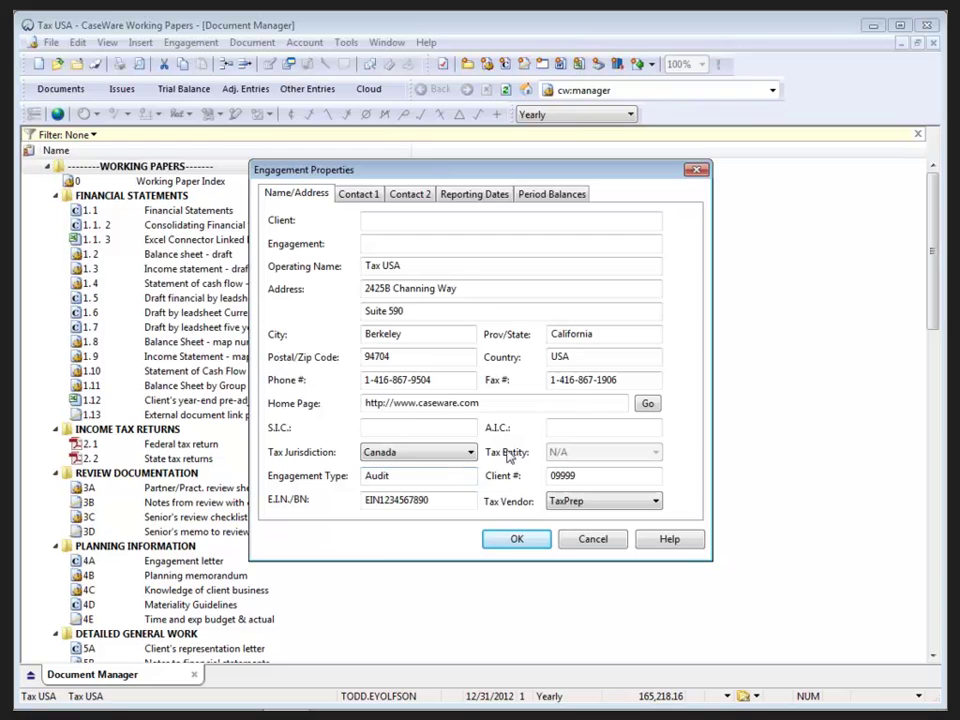
{"action": "left_click", "coordinate": [436, 455]}
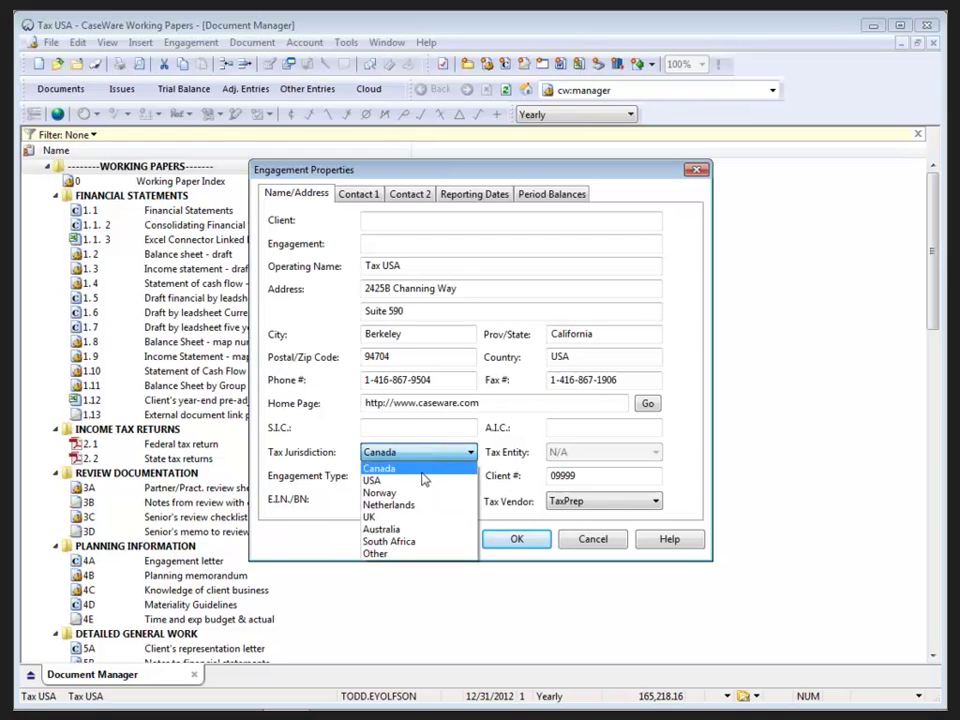
{"action": "left_click", "coordinate": [420, 478]}
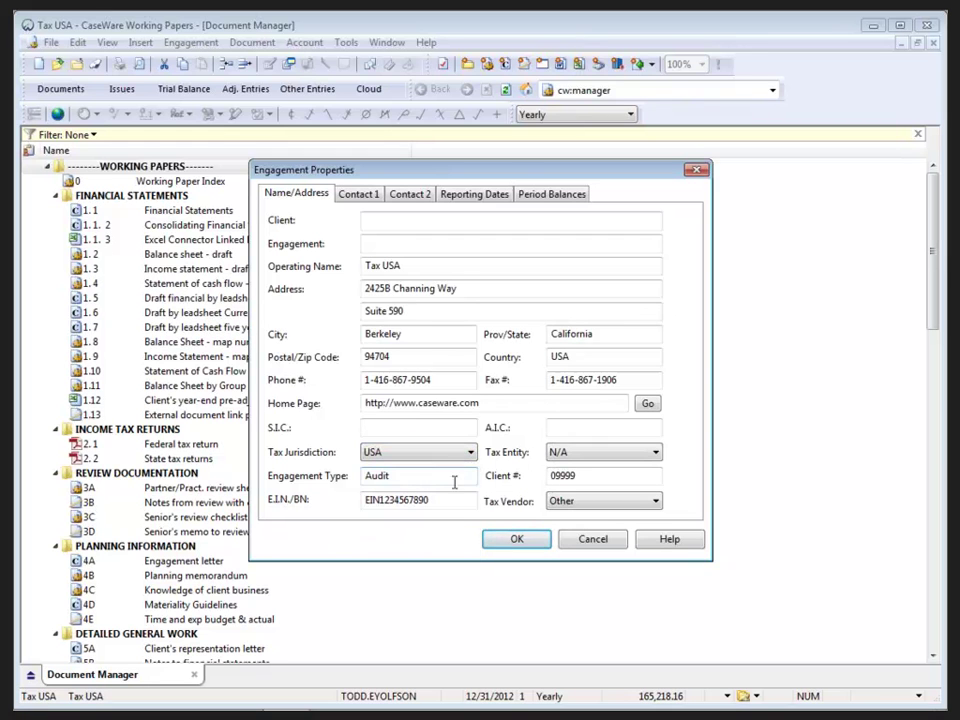
{"action": "left_click", "coordinate": [586, 456]}
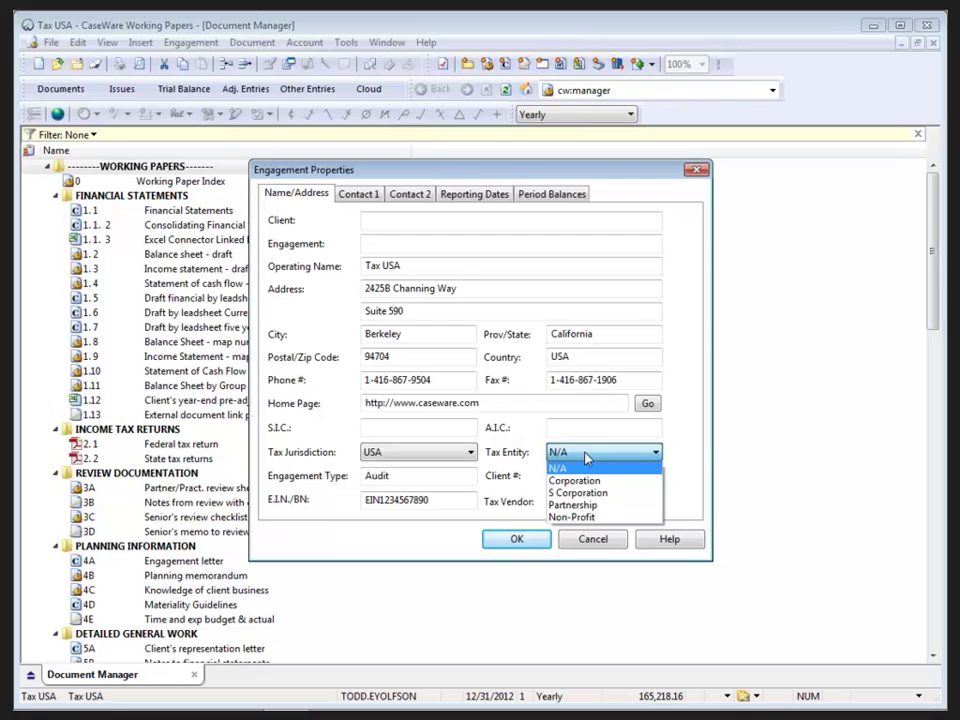
Try Corporation, S Corporation and Partnership as the tax entity, accepting each tax code copy
{"action": "left_click", "coordinate": [575, 481]}
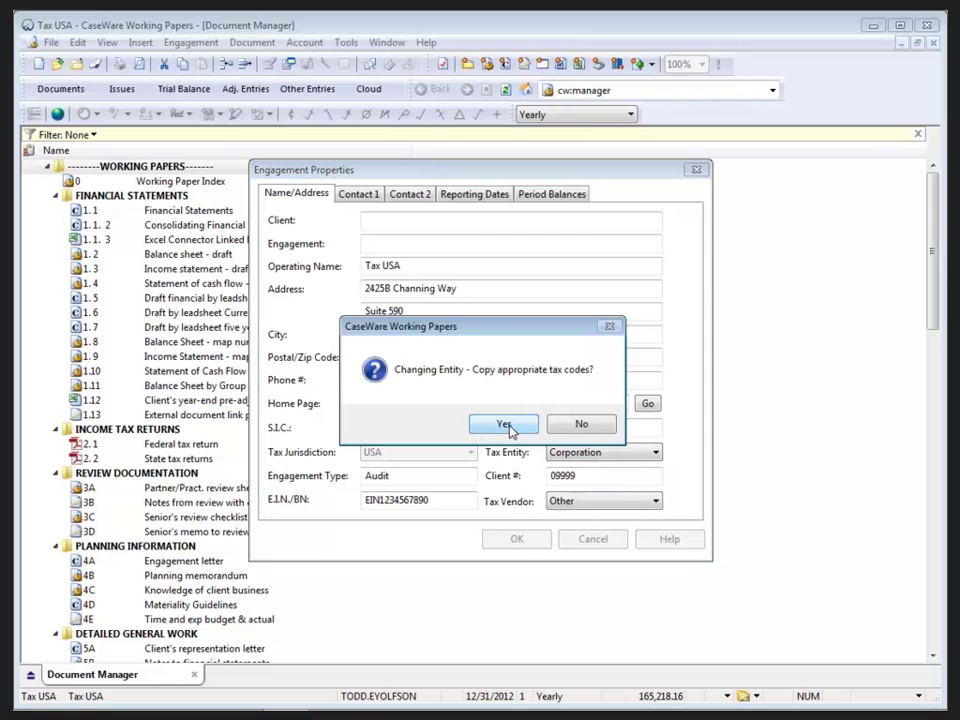
{"action": "left_click", "coordinate": [503, 425]}
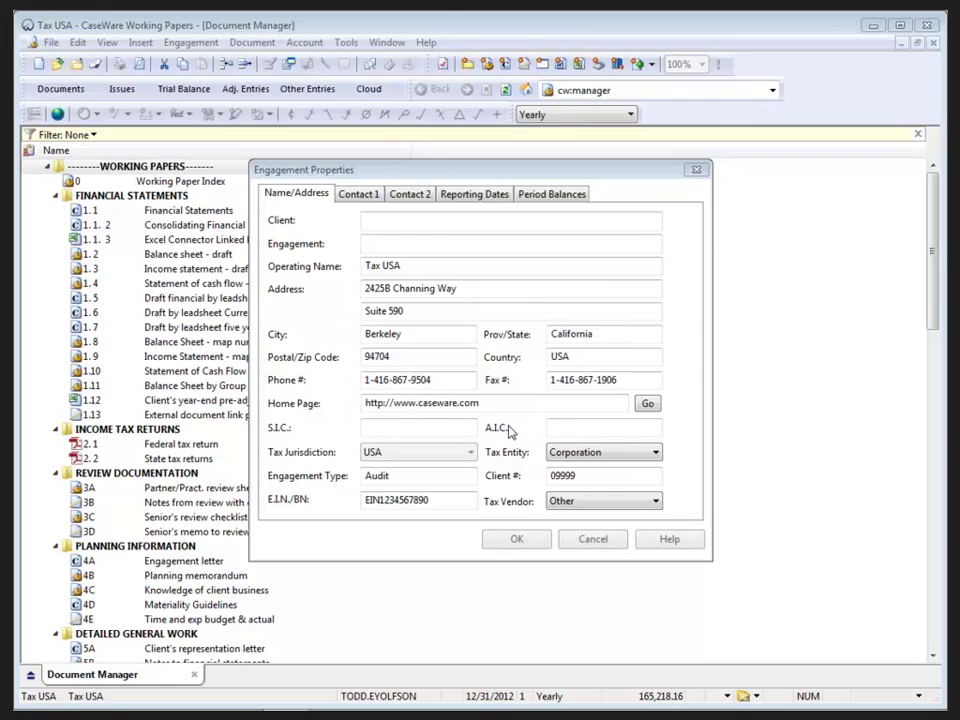
{"action": "left_click", "coordinate": [561, 454]}
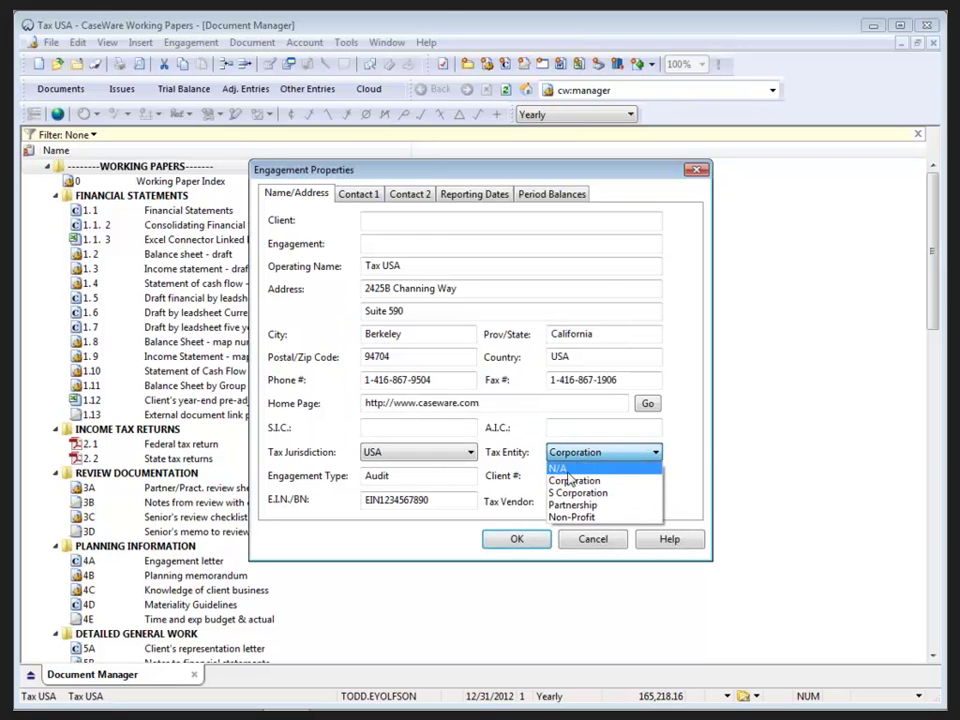
{"action": "left_click", "coordinate": [563, 494]}
{"action": "left_click", "coordinate": [499, 425]}
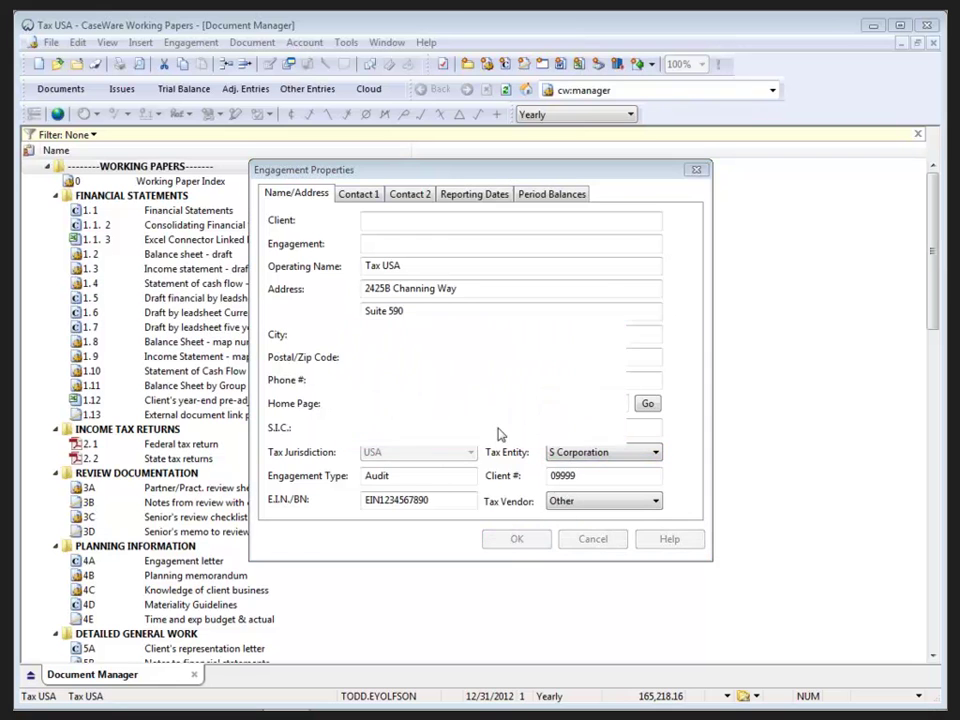
{"action": "left_click", "coordinate": [591, 460]}
{"action": "left_click", "coordinate": [566, 506]}
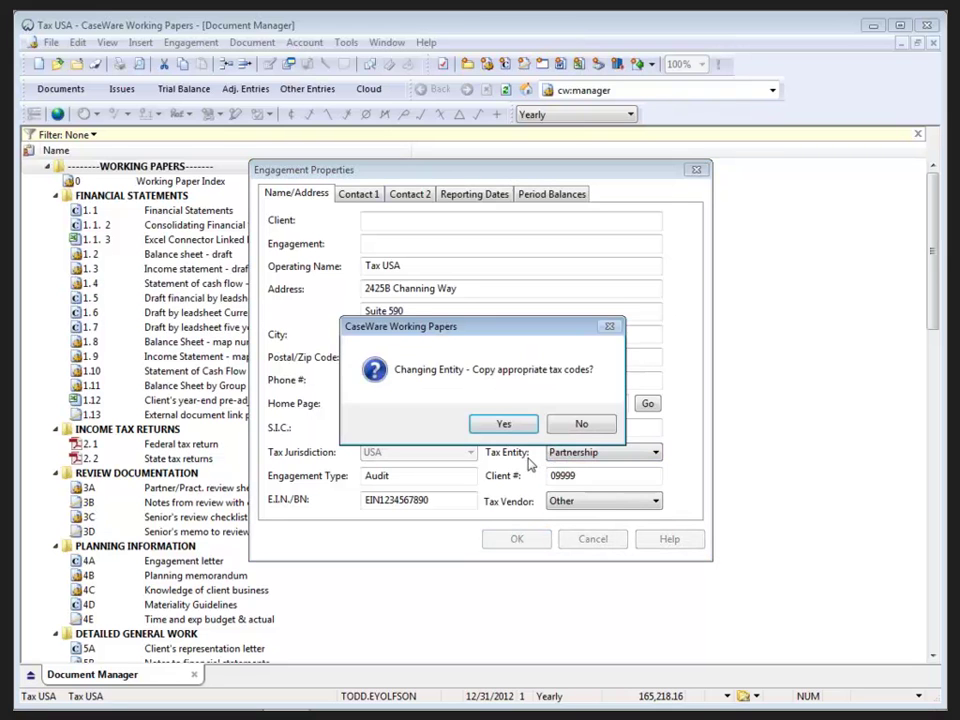
{"action": "left_click", "coordinate": [504, 424]}
Try Non-Profit, then settle on Corporation as the tax entity with its tax codes copied
{"action": "left_click", "coordinate": [590, 453]}
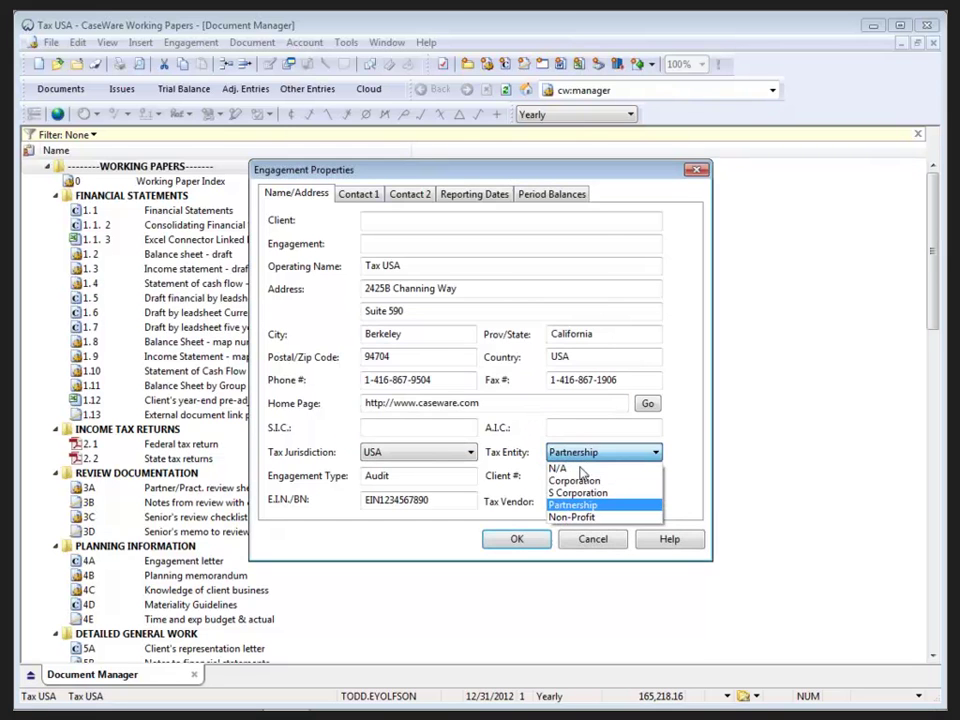
{"action": "left_click", "coordinate": [578, 518]}
{"action": "left_click", "coordinate": [500, 424]}
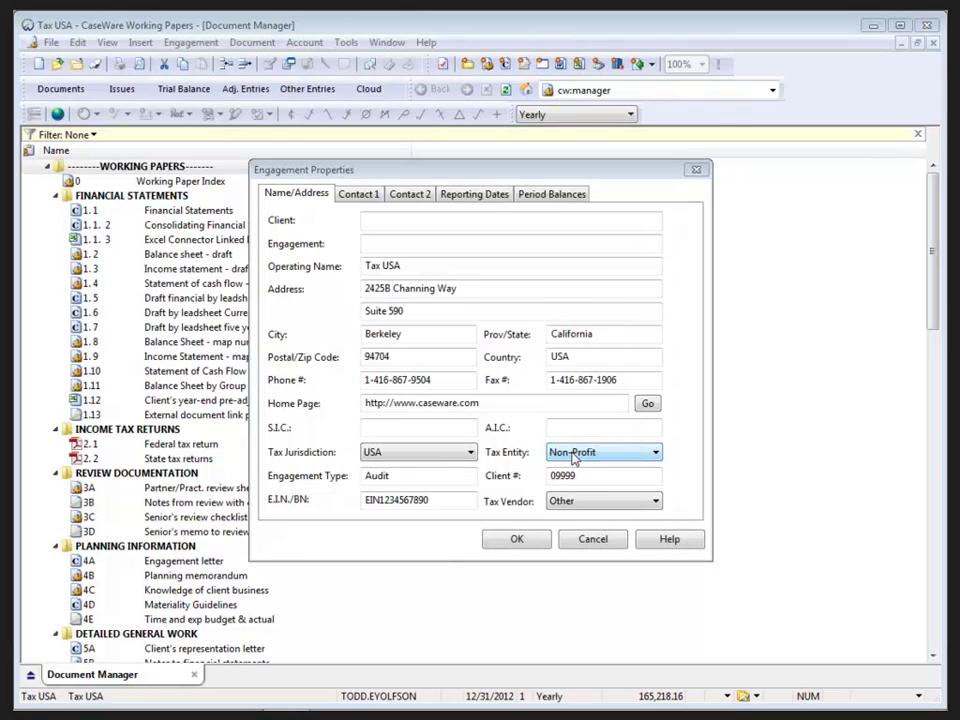
{"action": "left_click", "coordinate": [574, 455]}
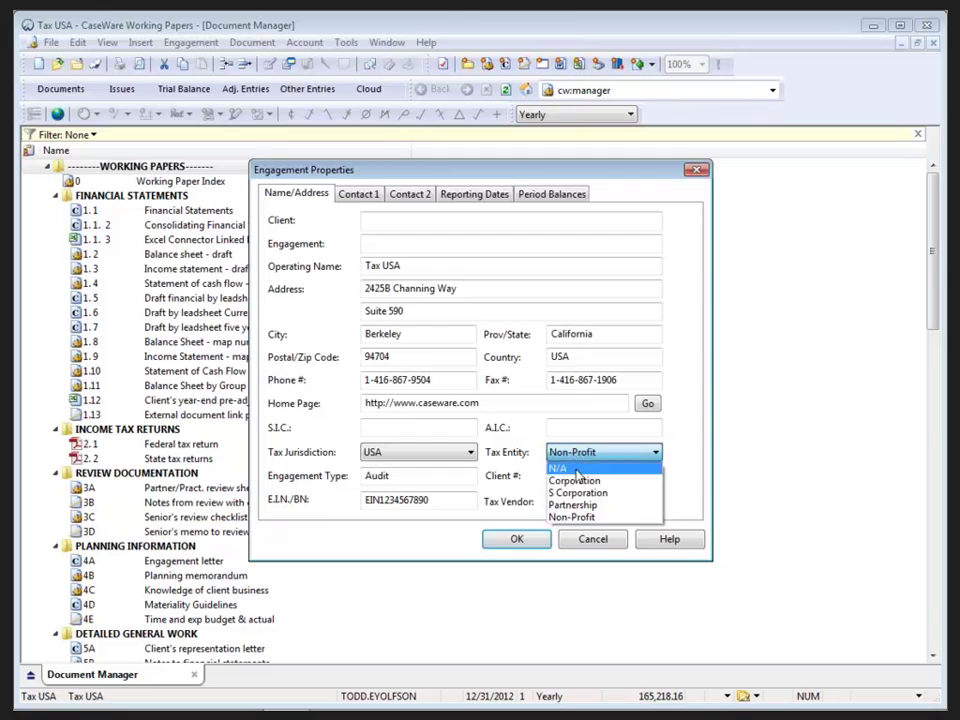
{"action": "left_click", "coordinate": [586, 482]}
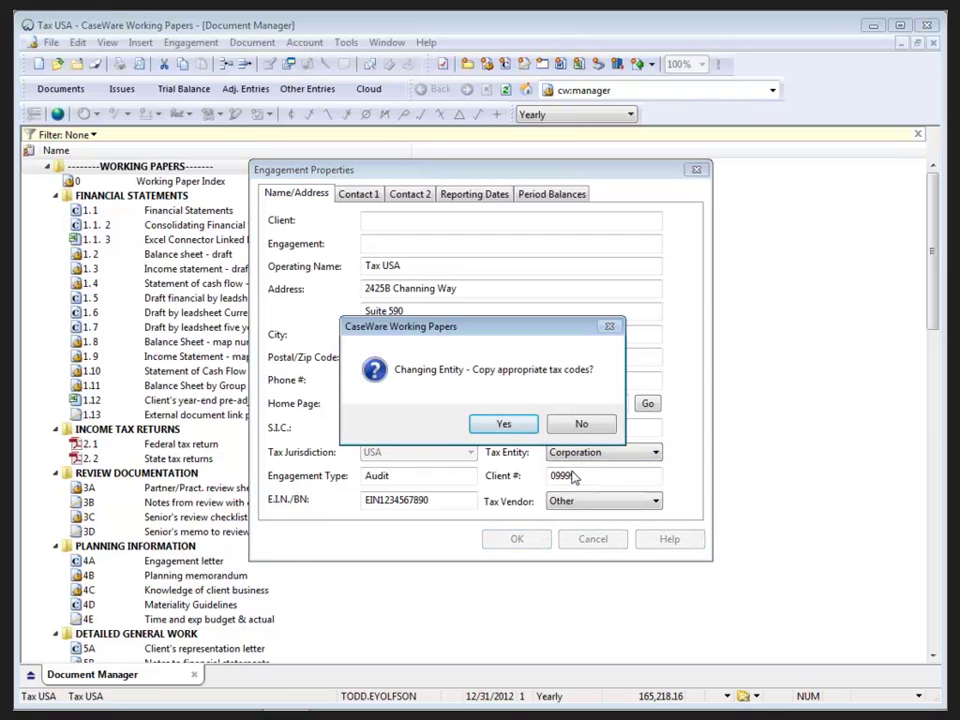
{"action": "left_click", "coordinate": [508, 425]}
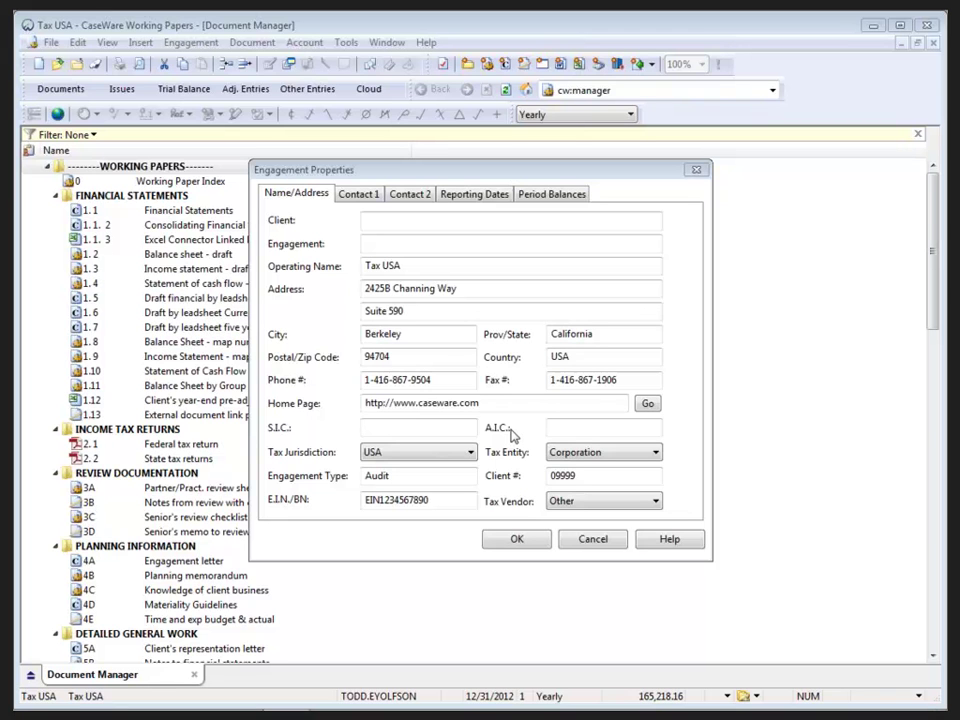
{"action": "left_click", "coordinate": [627, 507]}
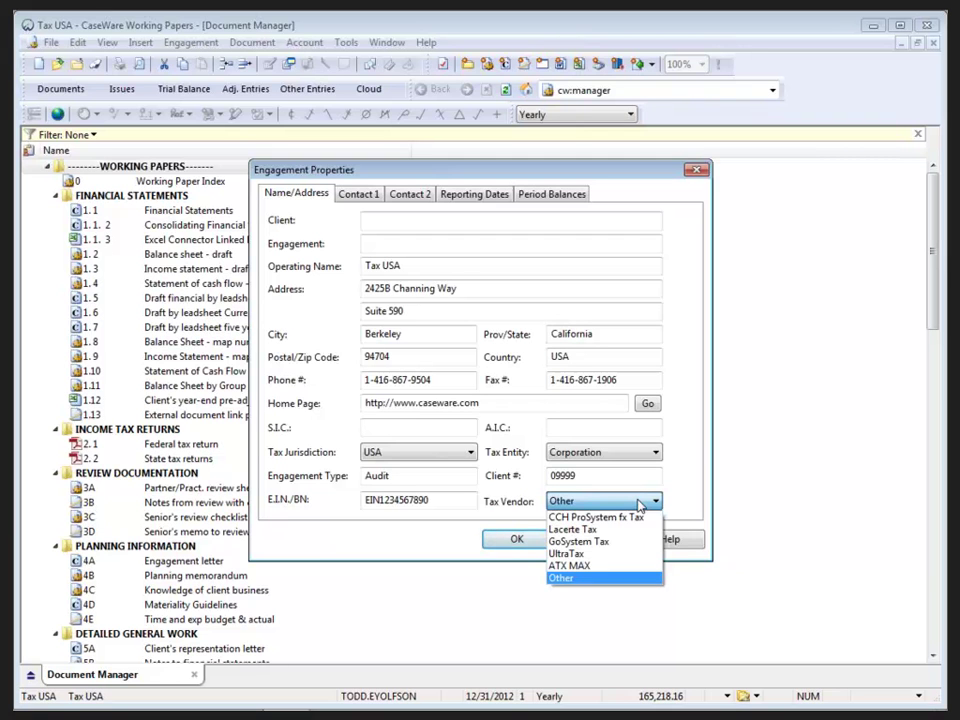
Set Tax Vendor to GoSystem Tax, confirm, and autofill tax export codes for all accounts
{"action": "left_click", "coordinate": [607, 542]}
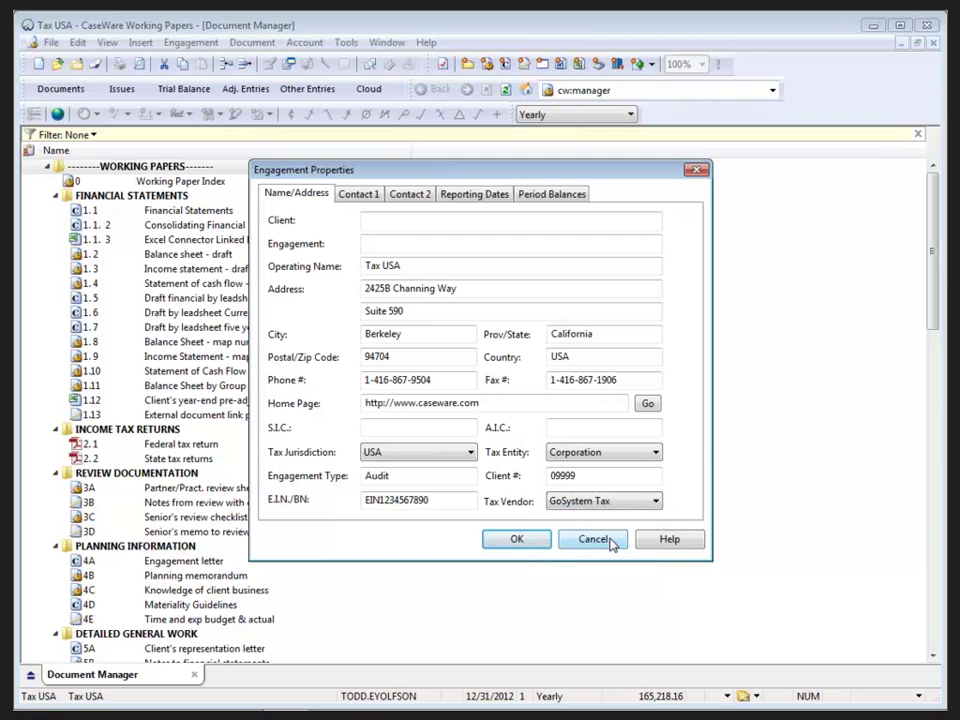
{"action": "left_click", "coordinate": [525, 542]}
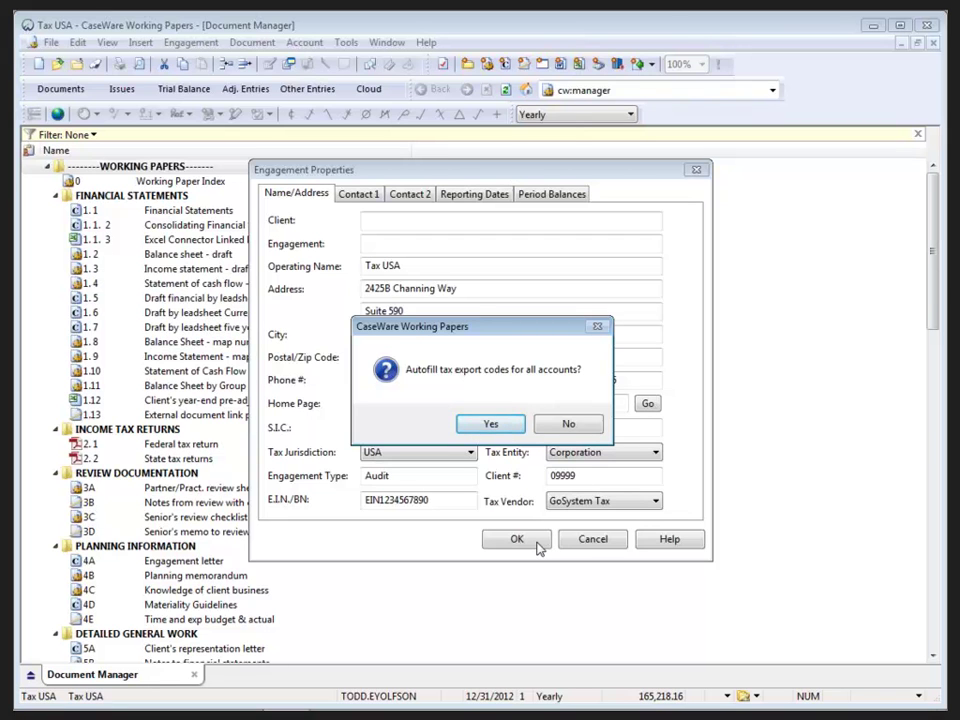
{"action": "left_click", "coordinate": [500, 427]}
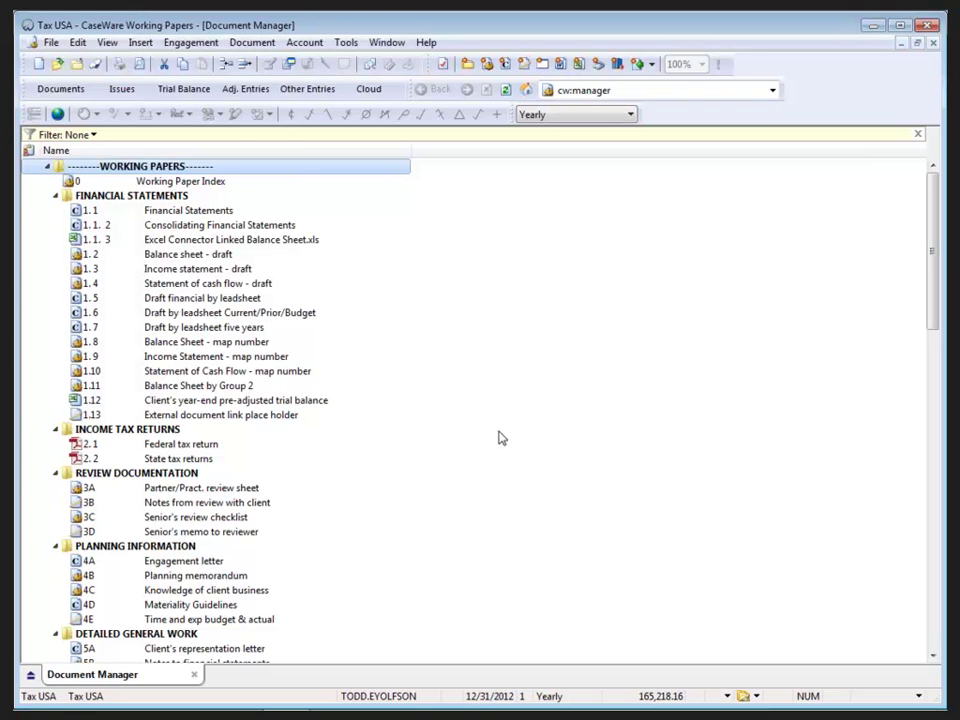
Open the Mapping document and select the Tax Export Code and M3 Code columns
{"action": "left_click", "coordinate": [190, 42]}
{"action": "left_click", "coordinate": [188, 194]}
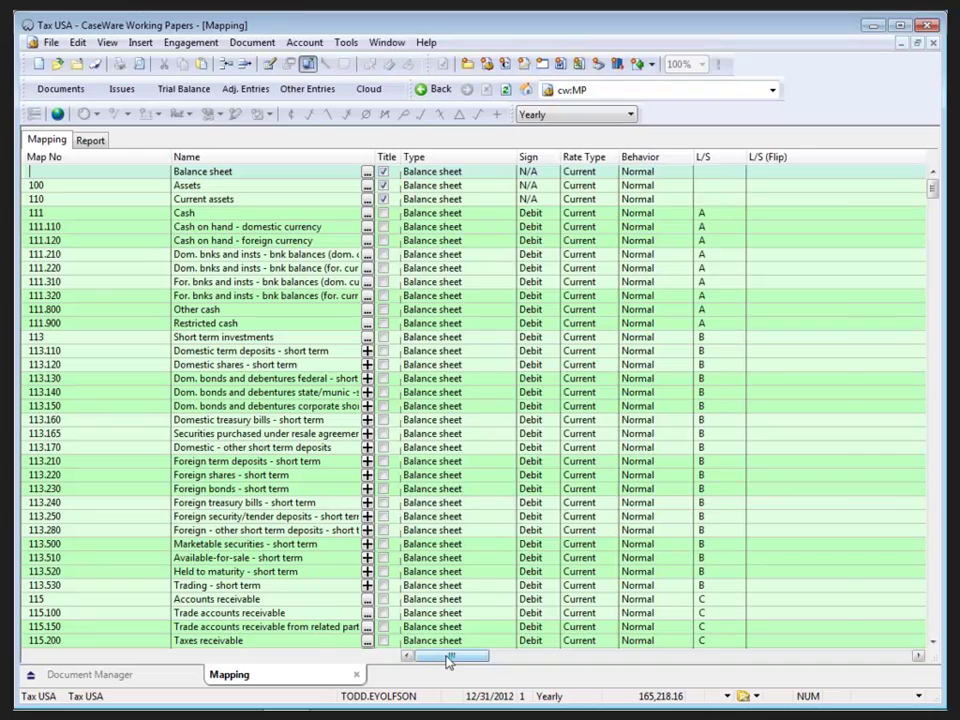
{"action": "left_click_drag", "start_coordinate": [449, 659], "coordinate": [806, 692]}
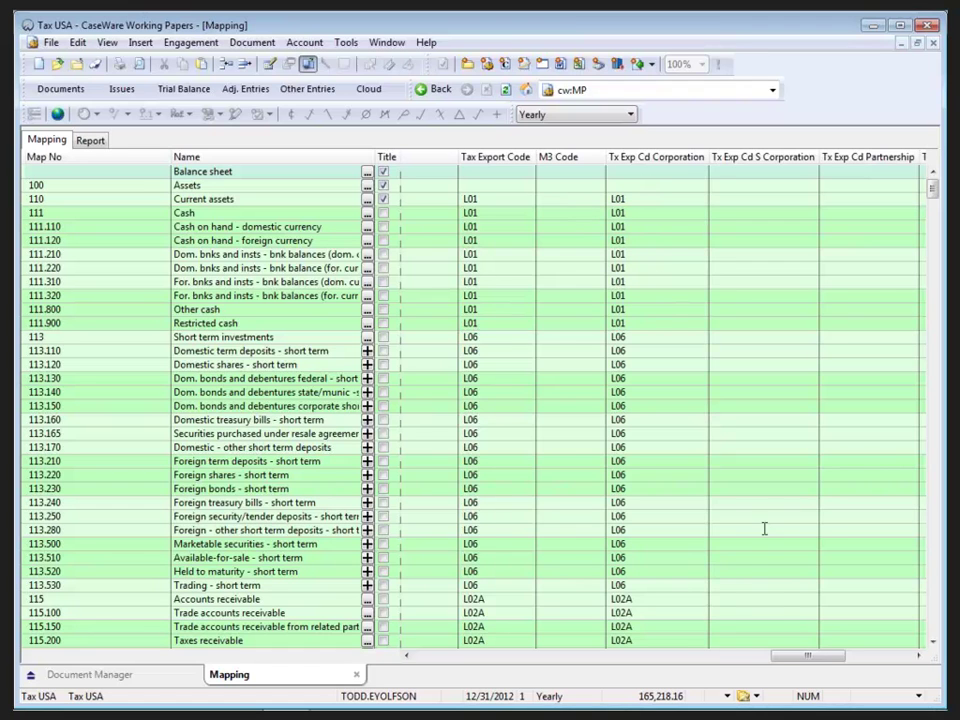
{"action": "left_click_drag", "start_coordinate": [806, 658], "coordinate": [832, 660]}
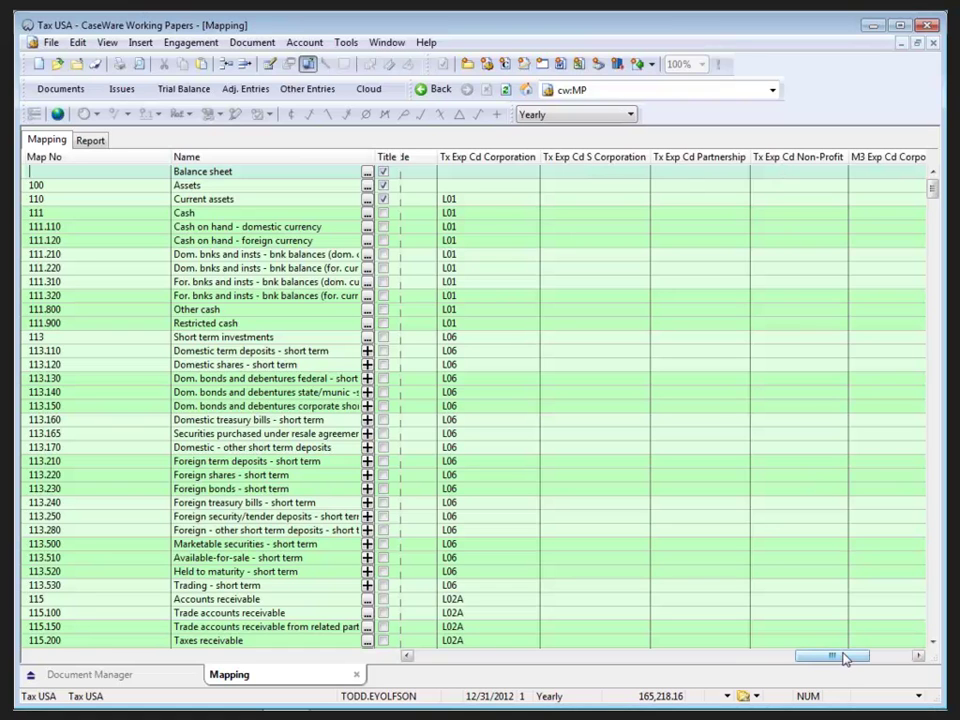
{"action": "left_click_drag", "start_coordinate": [851, 659], "coordinate": [876, 666]}
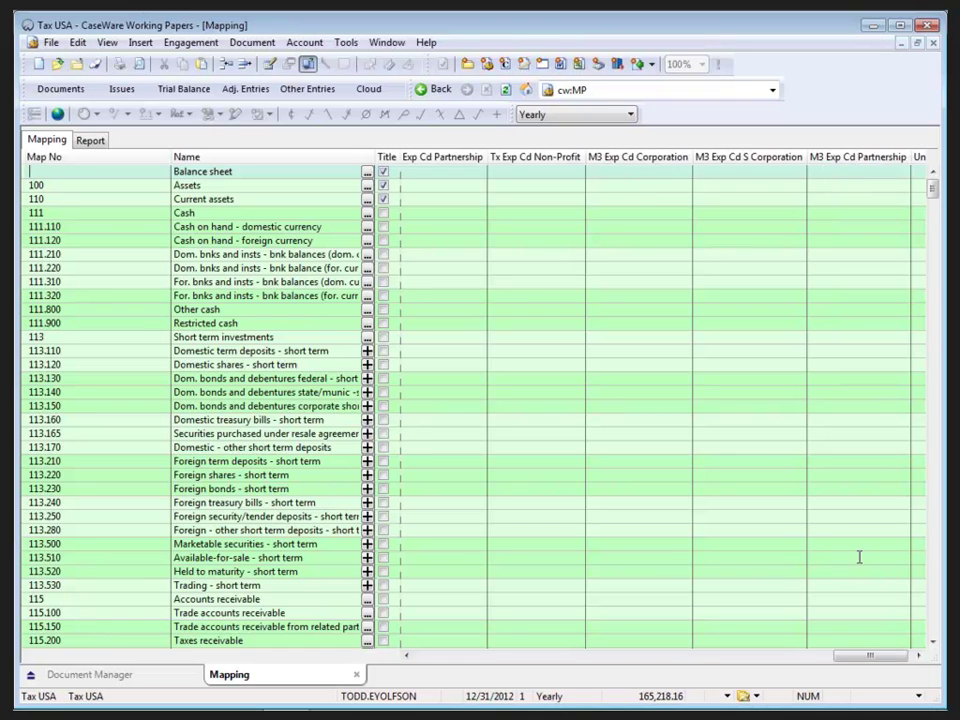
{"action": "left_click_drag", "start_coordinate": [862, 667], "coordinate": [794, 666]}
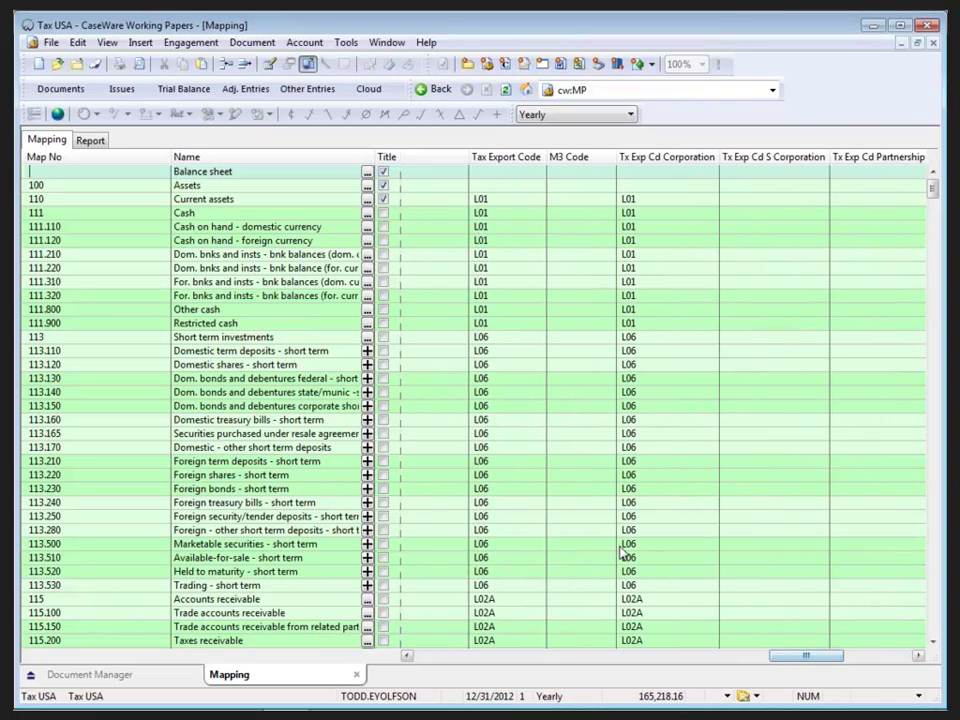
{"action": "left_click", "coordinate": [504, 157]}
{"action": "left_click", "coordinate": [555, 157], "text": "shift"}
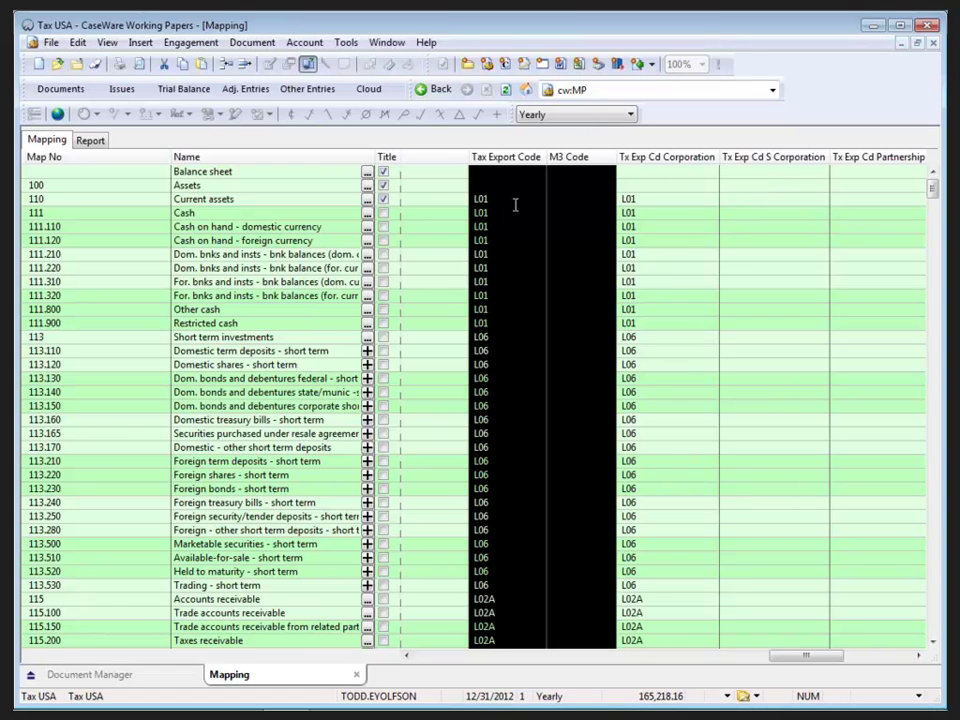
Open the 1120S Tax Code List for the Current assets row's S Corporation export code
{"action": "left_click", "coordinate": [573, 212]}
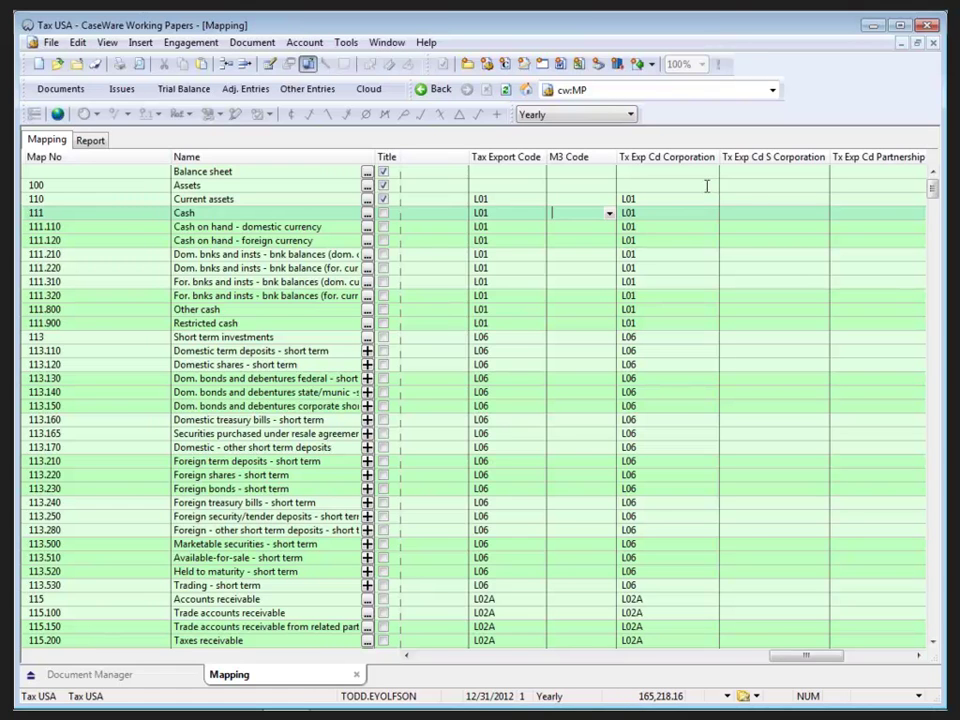
{"action": "left_click", "coordinate": [744, 203]}
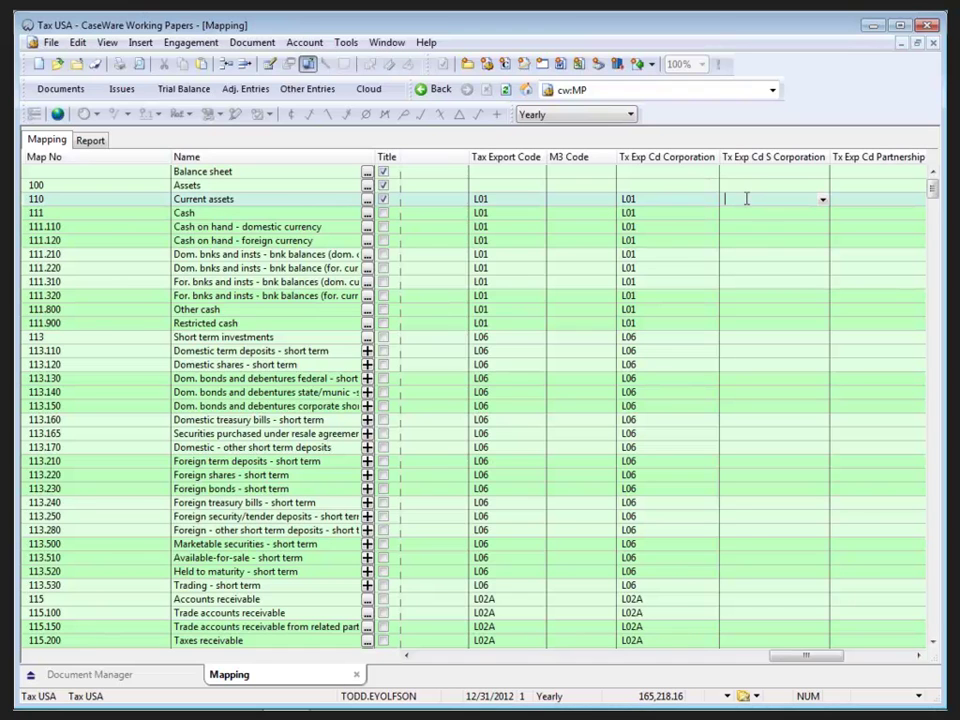
{"action": "left_click", "coordinate": [822, 203]}
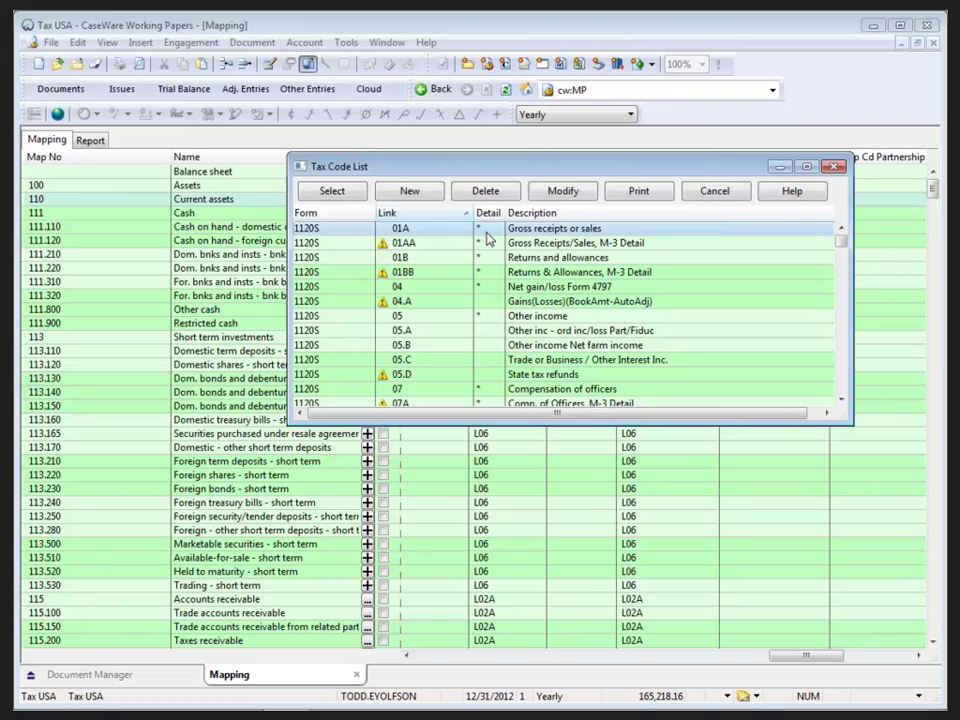
Start a new tax code 01A.01, then abandon it and close the Tax Code List
{"action": "left_click", "coordinate": [419, 197]}
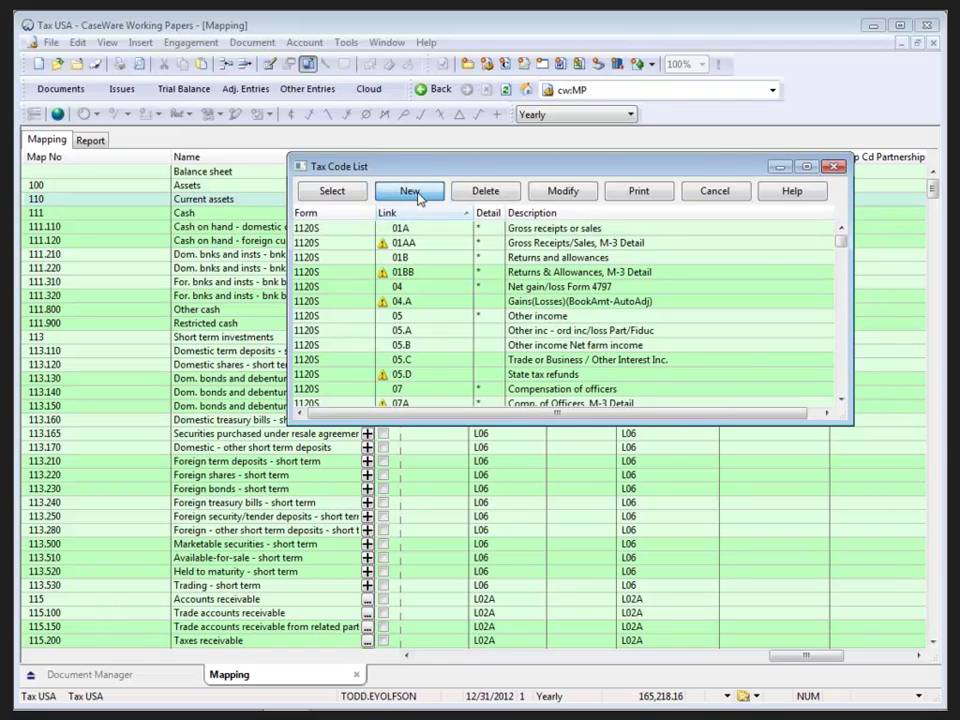
{"action": "left_click_drag", "start_coordinate": [456, 236], "coordinate": [463, 277]}
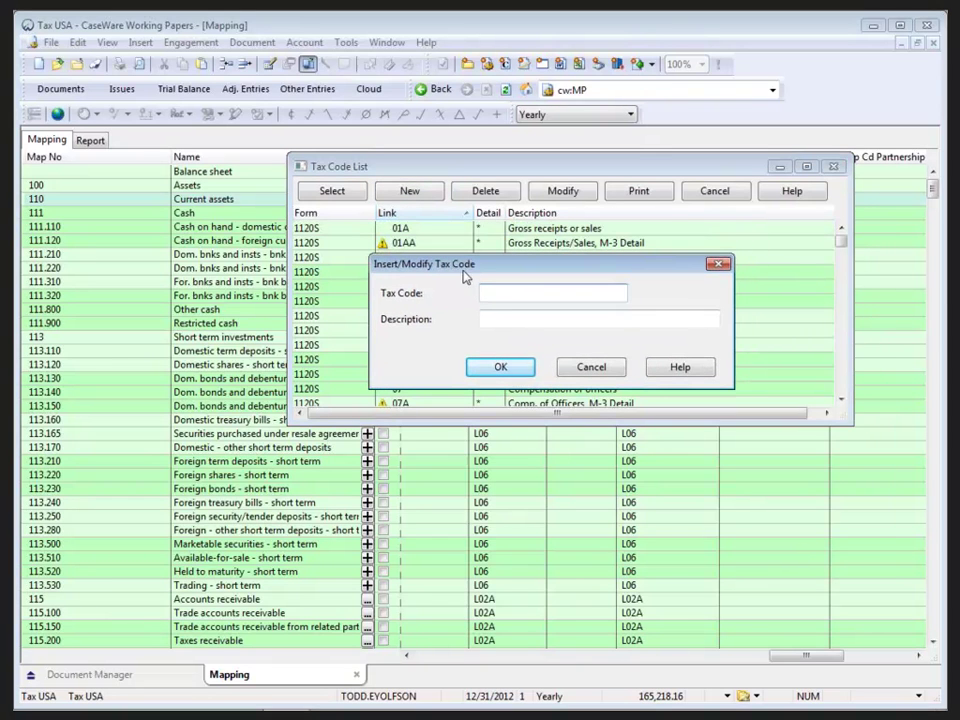
{"action": "left_click", "coordinate": [508, 294]}
{"action": "type", "text": "01A.01"}
{"action": "left_click", "coordinate": [592, 368]}
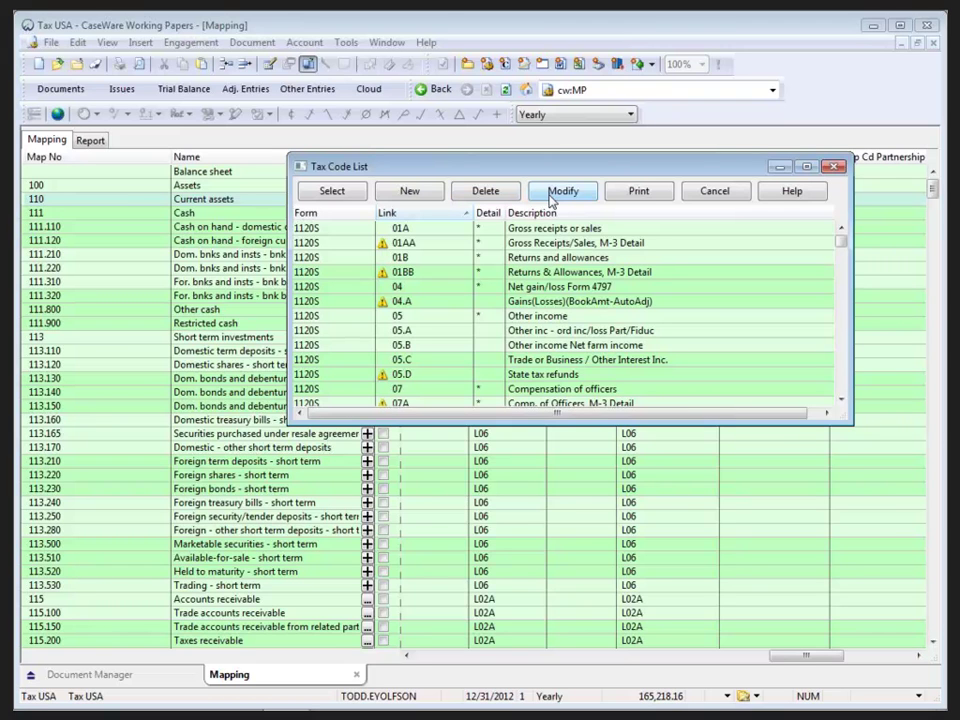
{"action": "left_click", "coordinate": [716, 193]}
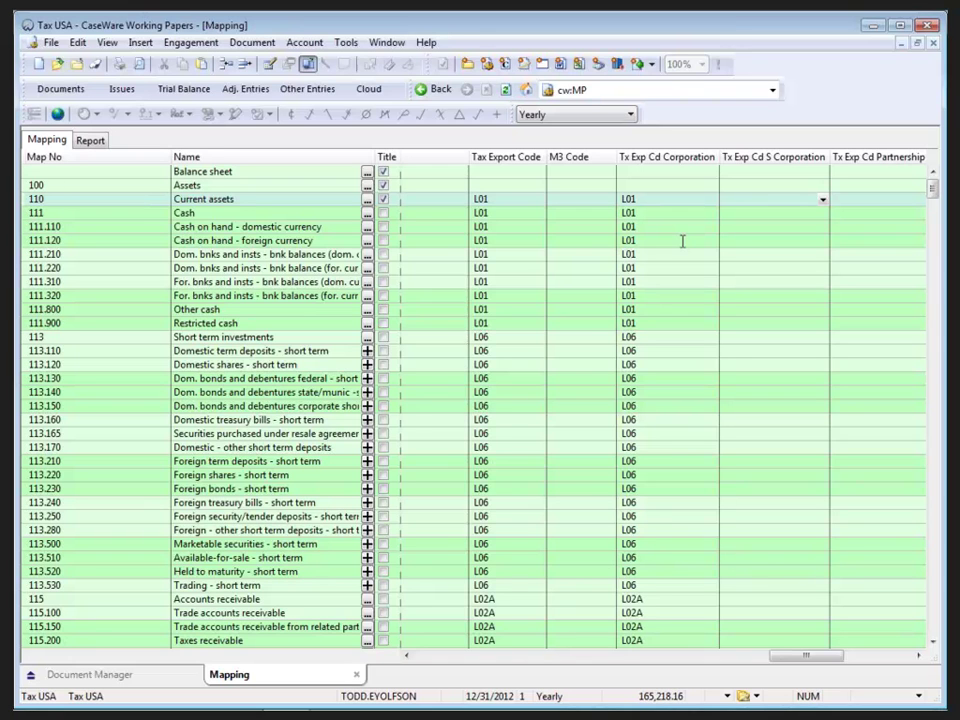
{"action": "left_click", "coordinate": [304, 42]}
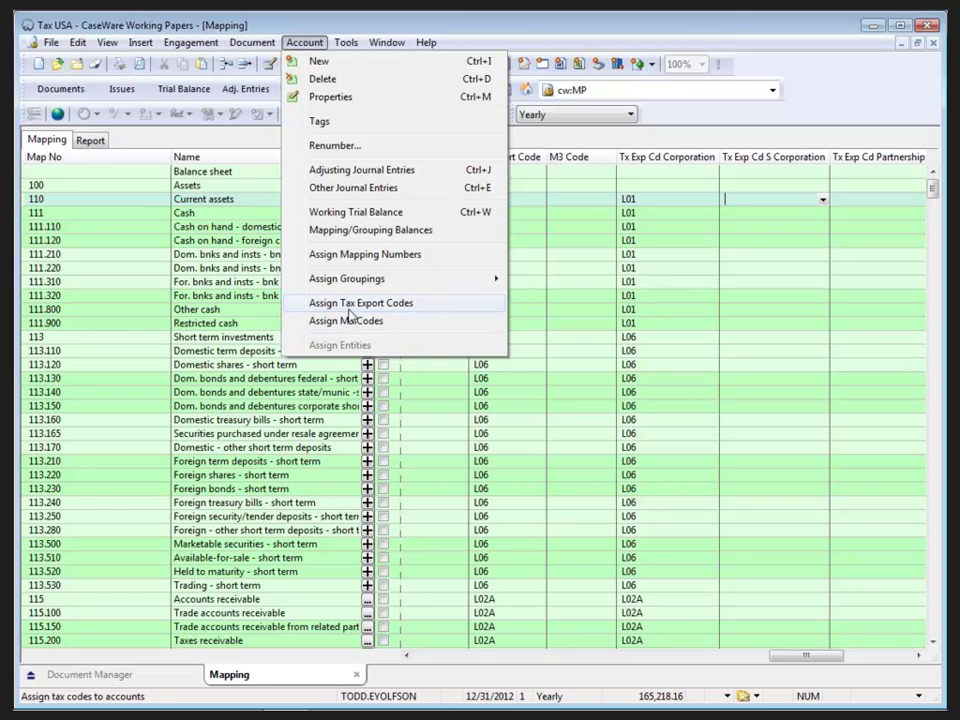
{"action": "left_click", "coordinate": [345, 303]}
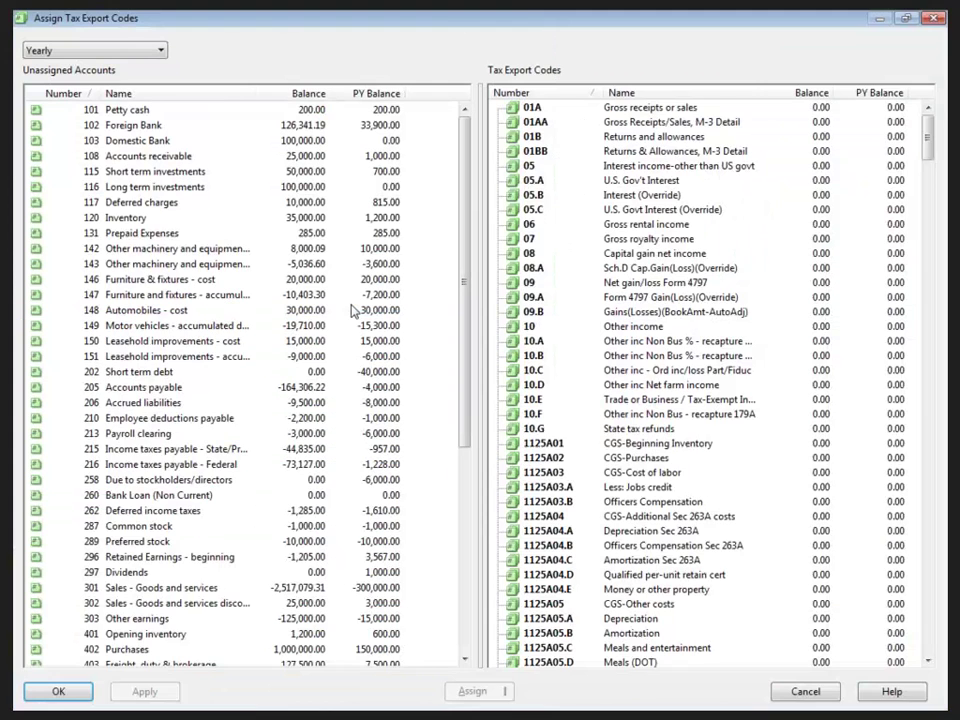
{"action": "left_click", "coordinate": [136, 111]}
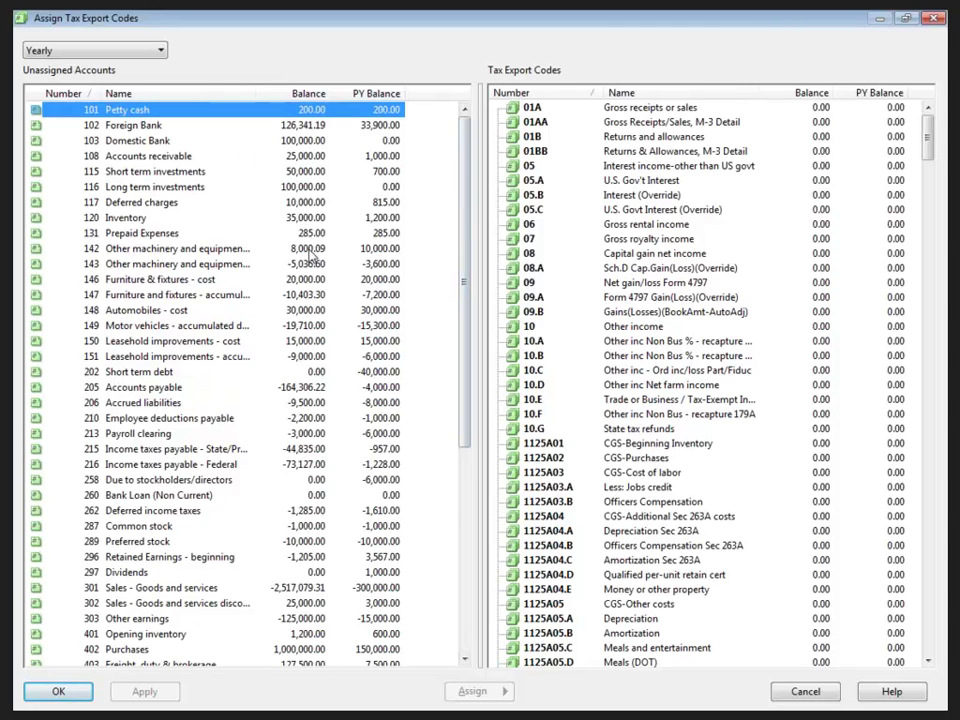
{"action": "left_click", "coordinate": [806, 692]}
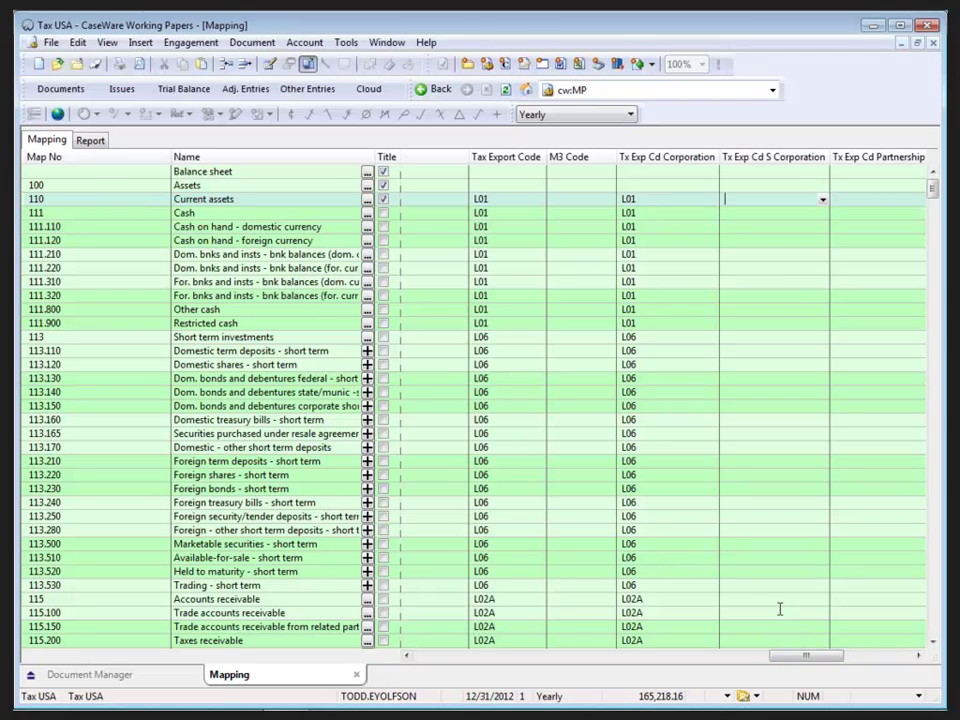
Open the Working Trial Balance and view Petty cash's tax code list without choosing a code
{"action": "left_click", "coordinate": [185, 90]}
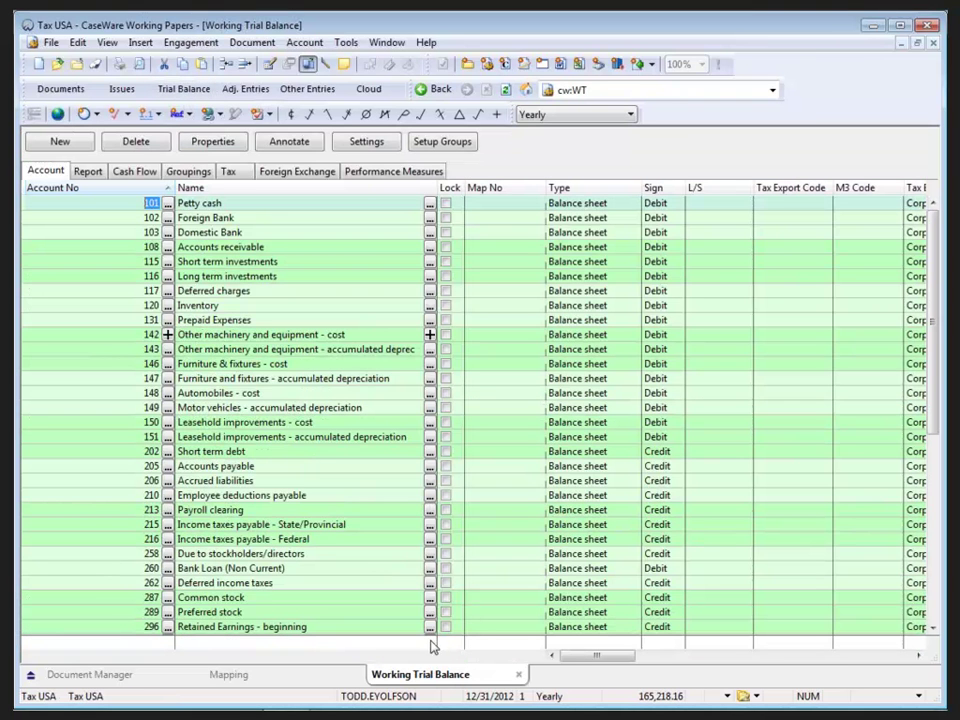
{"action": "left_click_drag", "start_coordinate": [589, 657], "coordinate": [628, 658]}
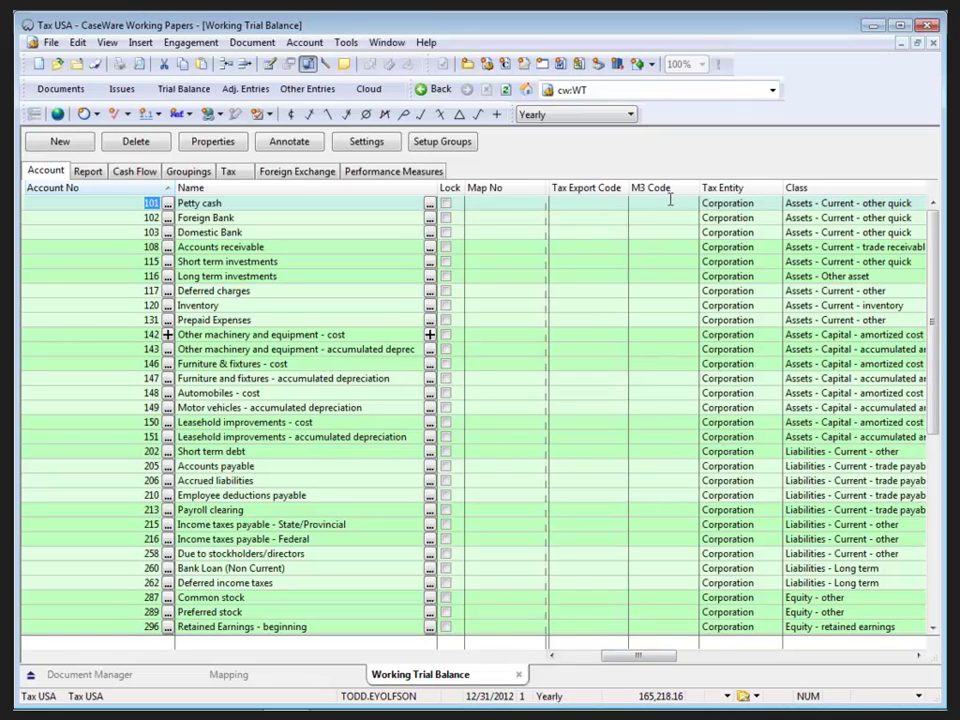
{"action": "double_click", "coordinate": [617, 203]}
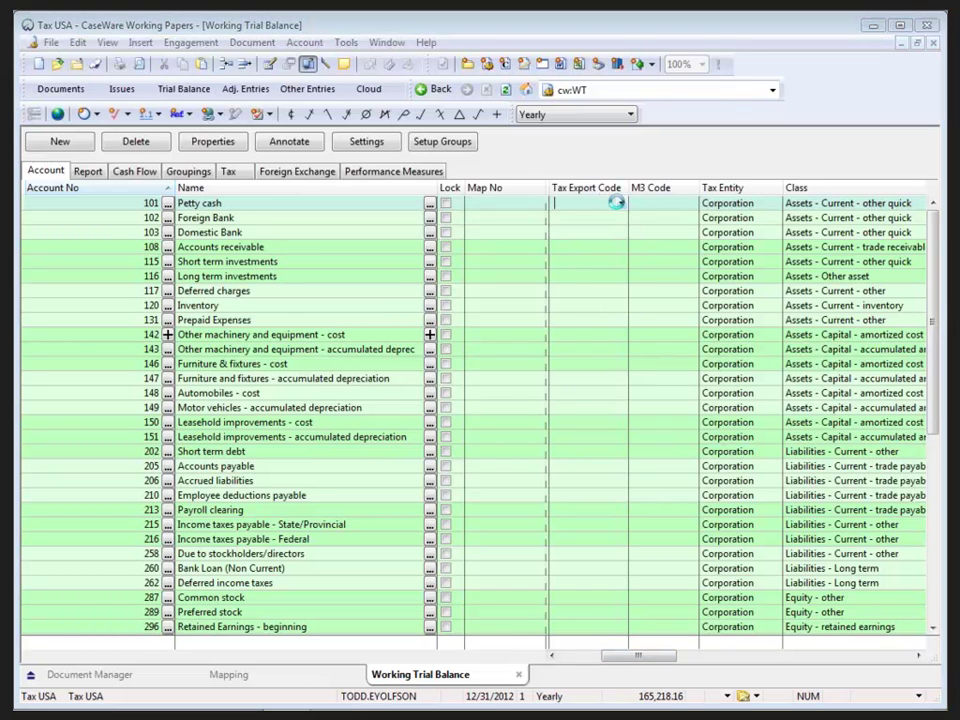
{"action": "left_click", "coordinate": [718, 192]}
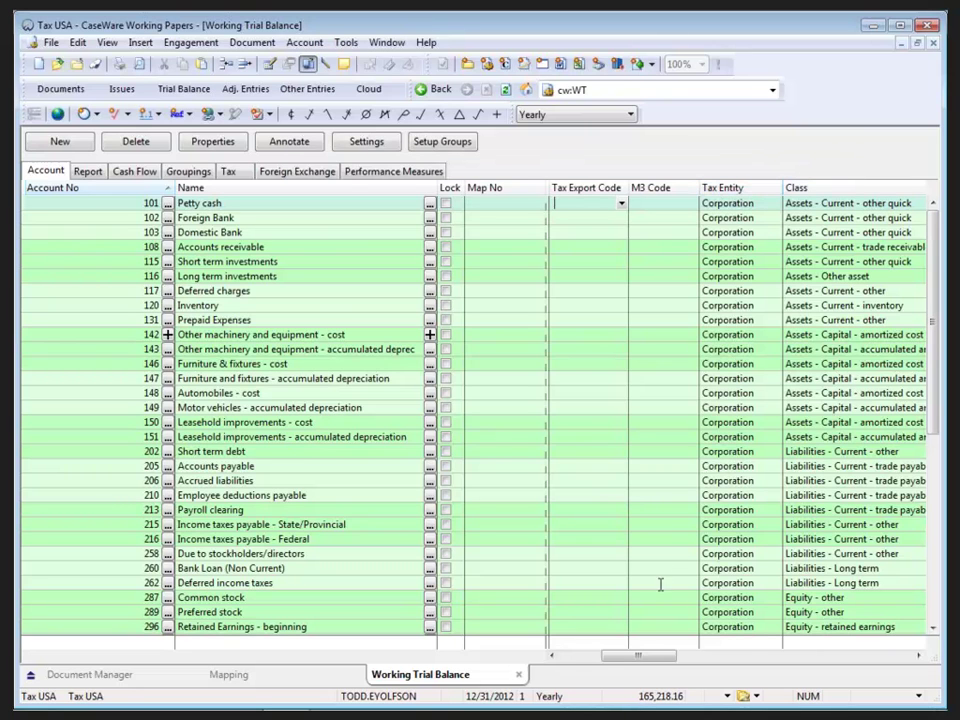
{"action": "left_click_drag", "start_coordinate": [638, 658], "coordinate": [592, 656]}
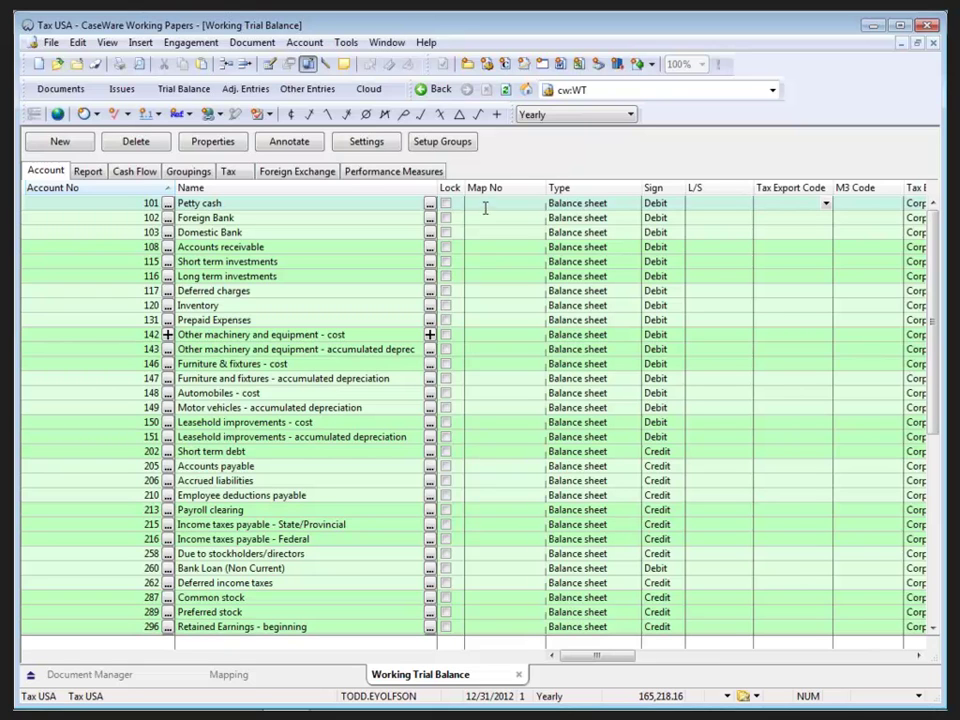
Run Automap Now from Options > Mapping > Autofill to map all unmapped accounts
{"action": "left_click", "coordinate": [347, 42]}
{"action": "left_click", "coordinate": [380, 315]}
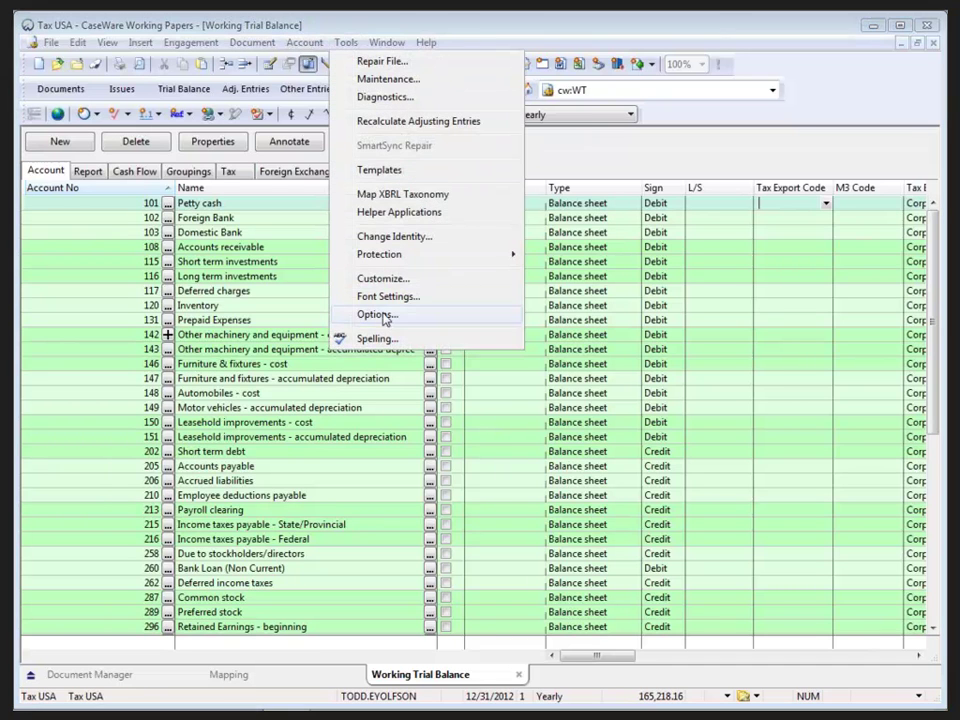
{"action": "left_click", "coordinate": [330, 302]}
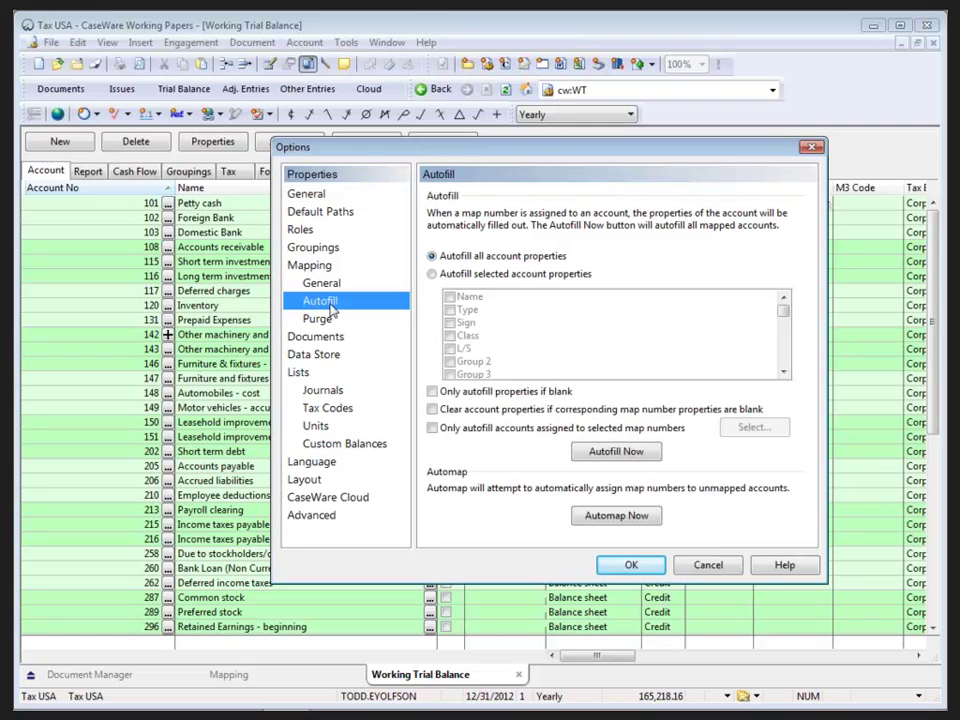
{"action": "left_click", "coordinate": [590, 519]}
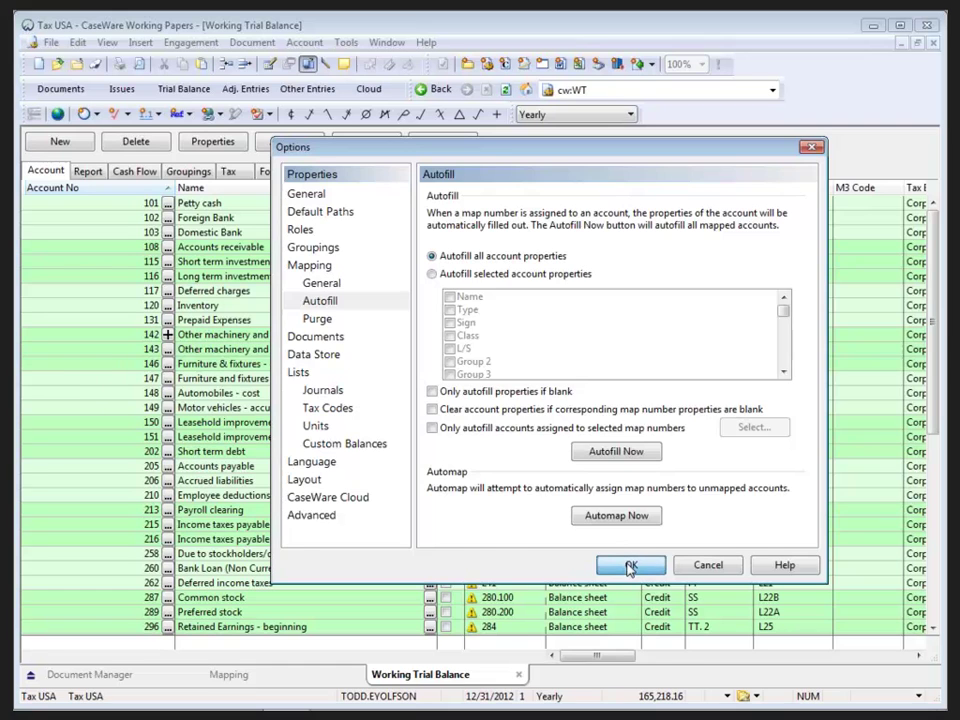
{"action": "left_click", "coordinate": [631, 566]}
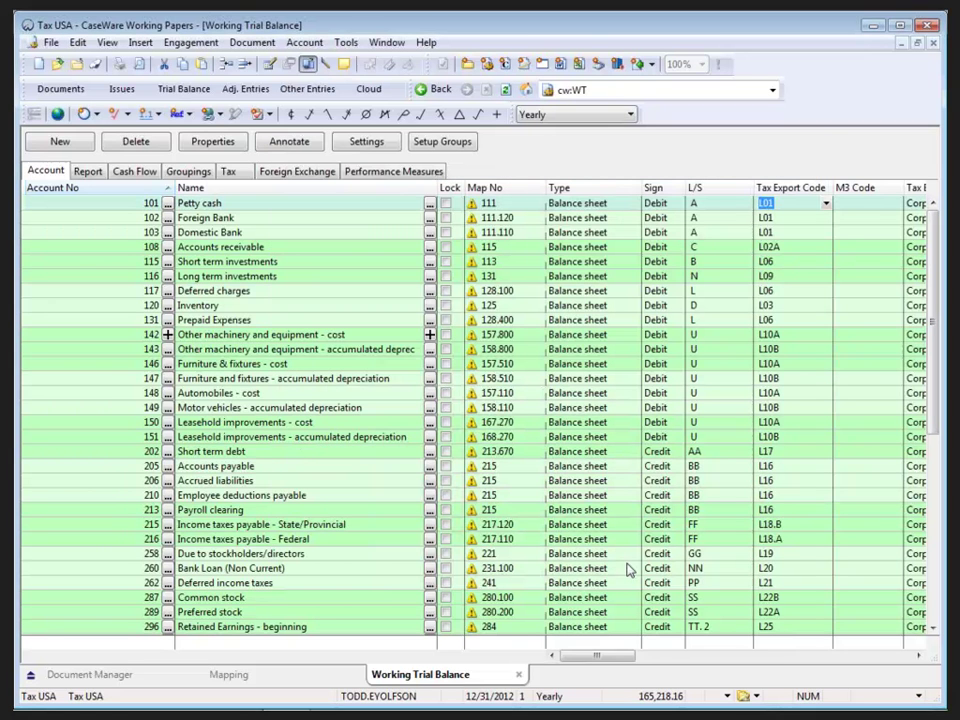